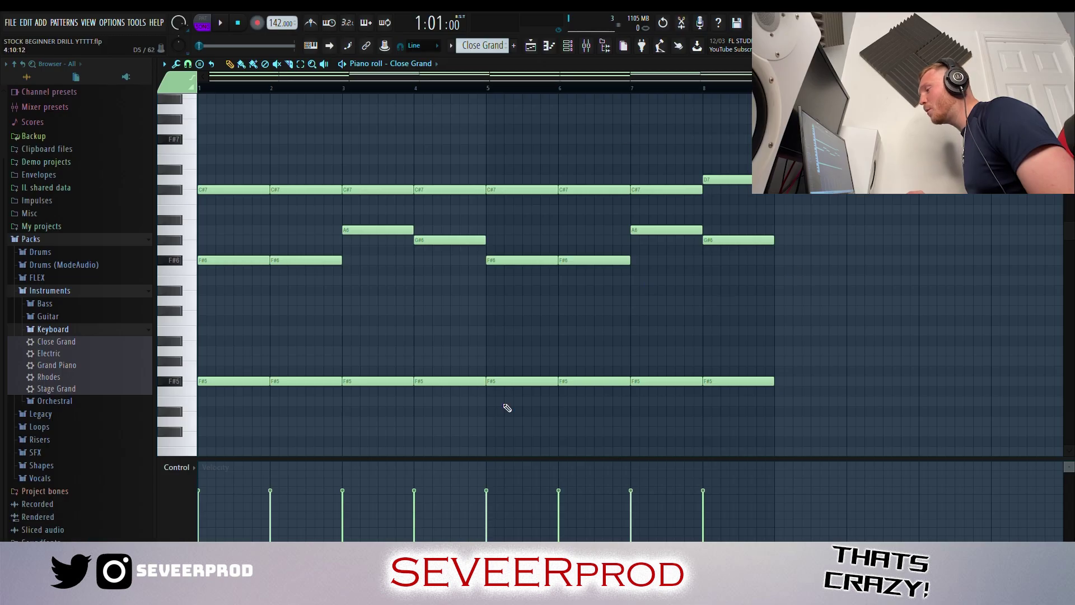
pyautogui.moveTo(661, 397); pyautogui.dragTo(196, 374)
pyautogui.keyDown('ctrl'); pyautogui.click(797, 252); pyautogui.keyUp('ctrl')
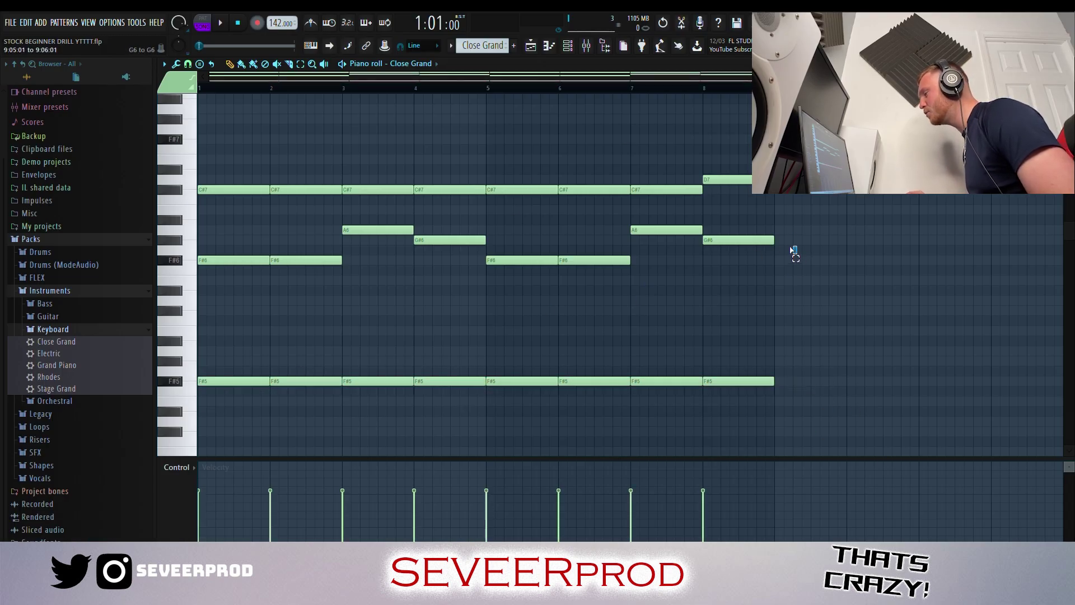
pyautogui.moveTo(341, 224); pyautogui.dragTo(342, 224)
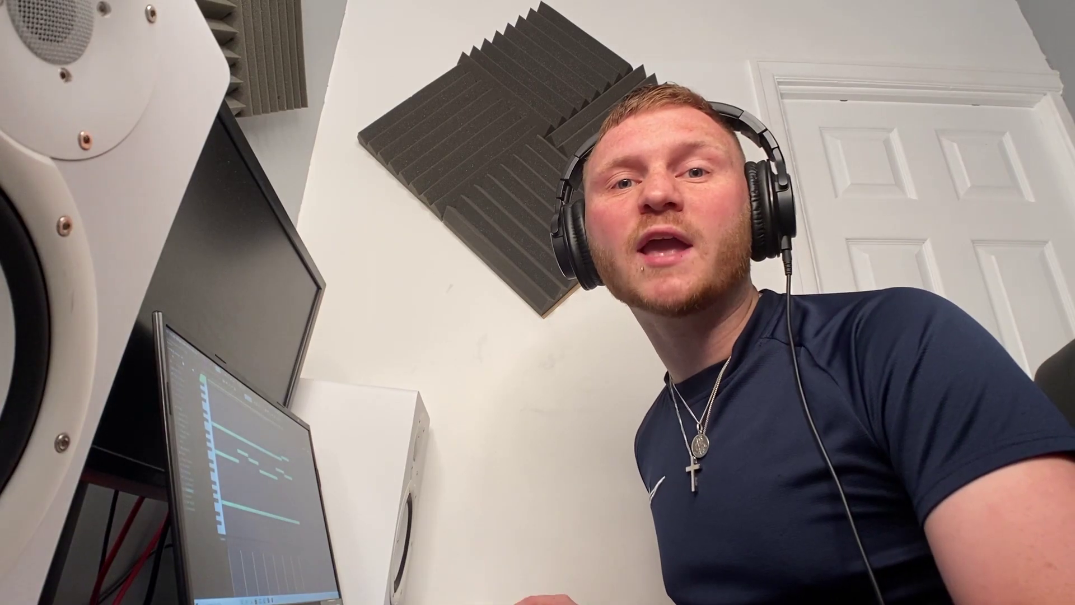
# Play back the Close Grand melody and the Strings Section part while viewing their notes in the piano roll
pyautogui.press('space')
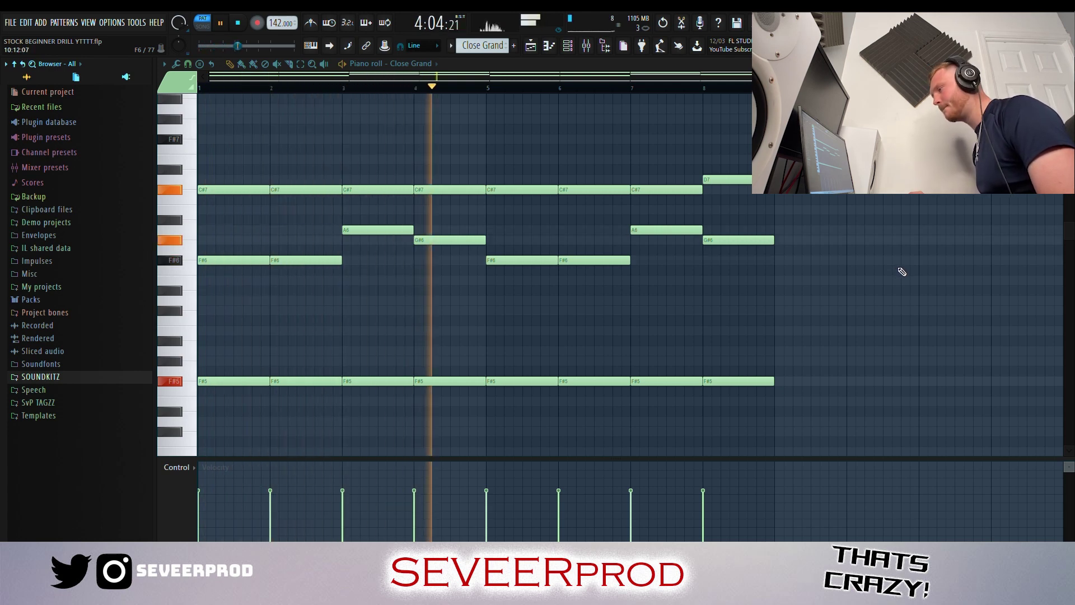
pyautogui.scroll(3, 907, 274)
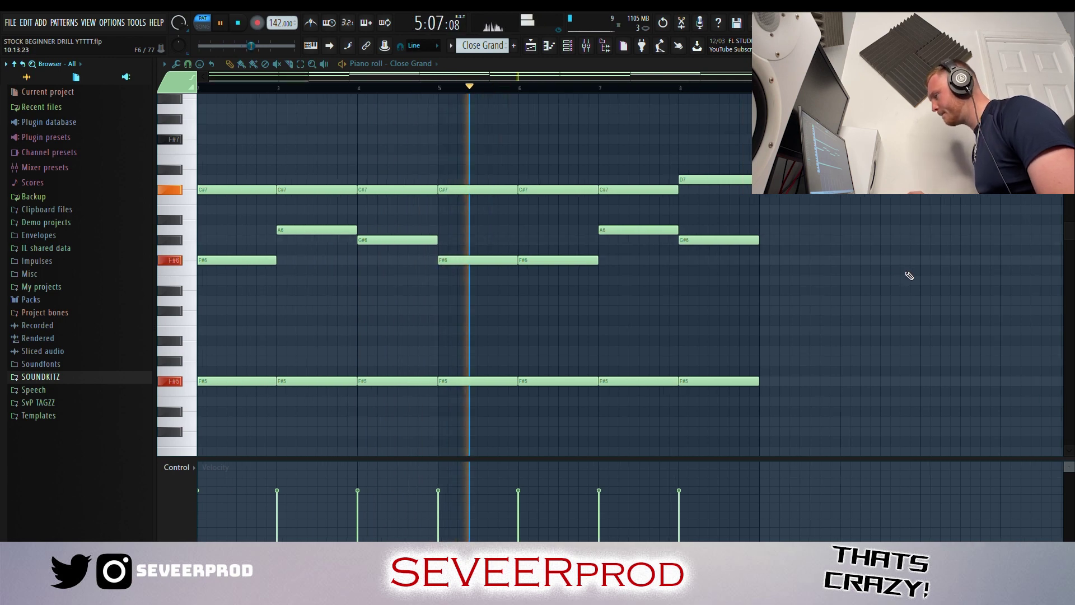
pyautogui.moveTo(478, 77); pyautogui.dragTo(566, 99)
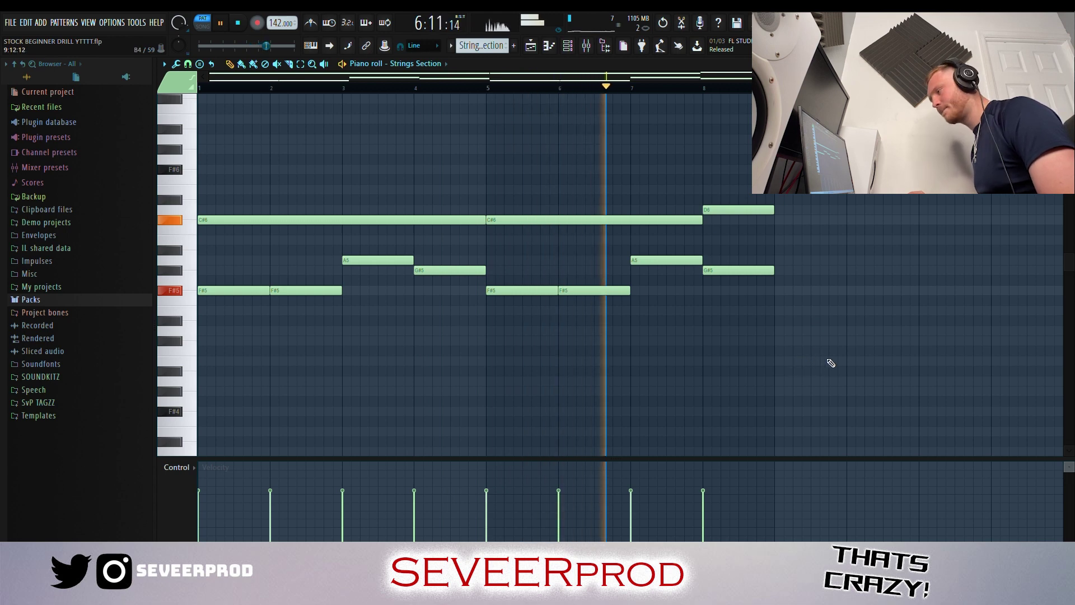
pyautogui.scroll(2, 833, 362)
pyautogui.moveTo(553, 79); pyautogui.dragTo(636, 91)
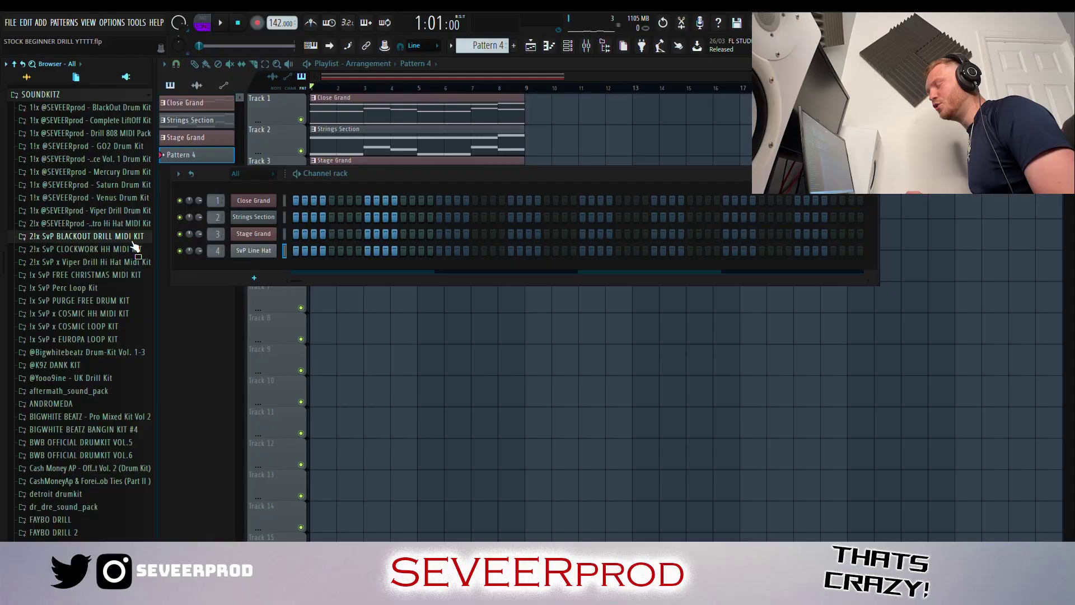
# Load DRILL HAT 15 from the SvP BLACKOUT DRILL MIDI KIT onto the SvP Line Hat channel and open its notes during playback
pyautogui.click(132, 240)
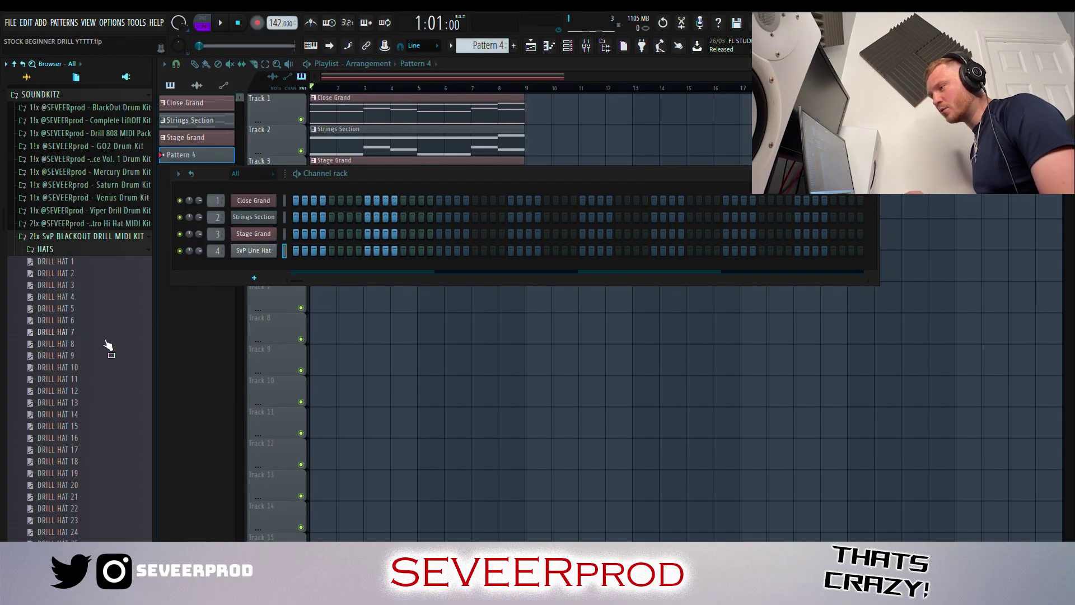
pyautogui.moveTo(225, 267); pyautogui.dragTo(252, 250)
pyautogui.press('space')
pyautogui.click(306, 251)
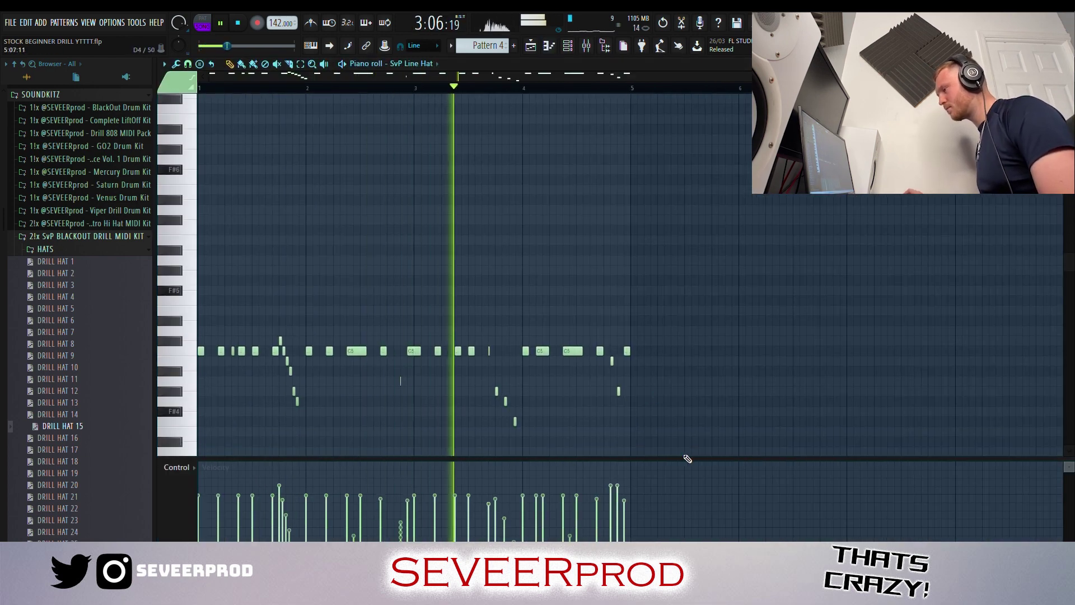
# Duplicate the whole SvP Line Hat pattern so the copy starts at bar 5, and deselect the notes
pyautogui.hotkey('ctrl', 'a')
pyautogui.hotkey('ctrl', 'b')
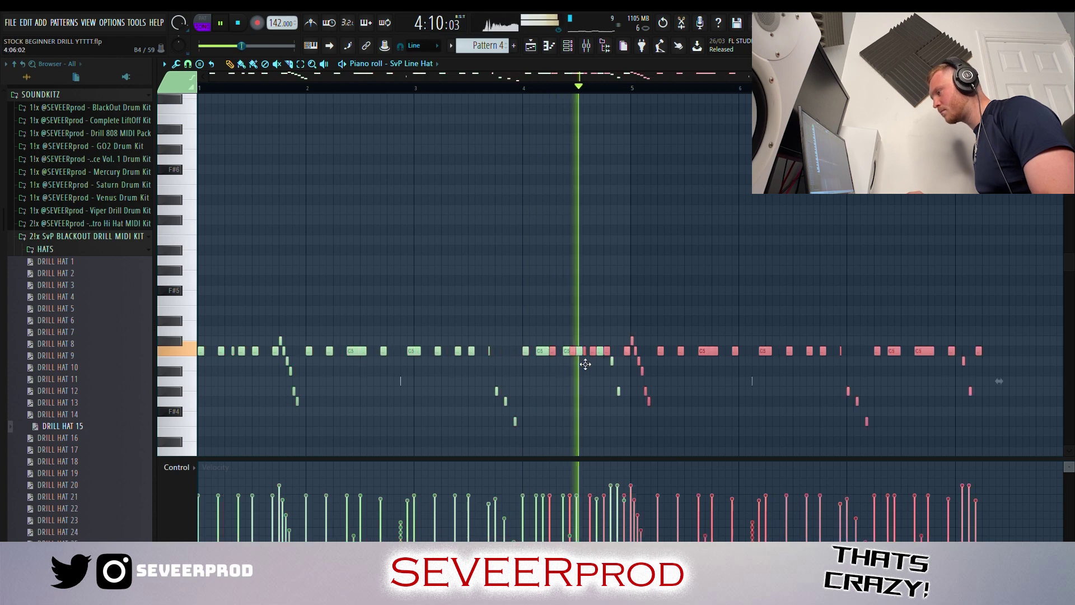
pyautogui.scroll(-1, 614, 364)
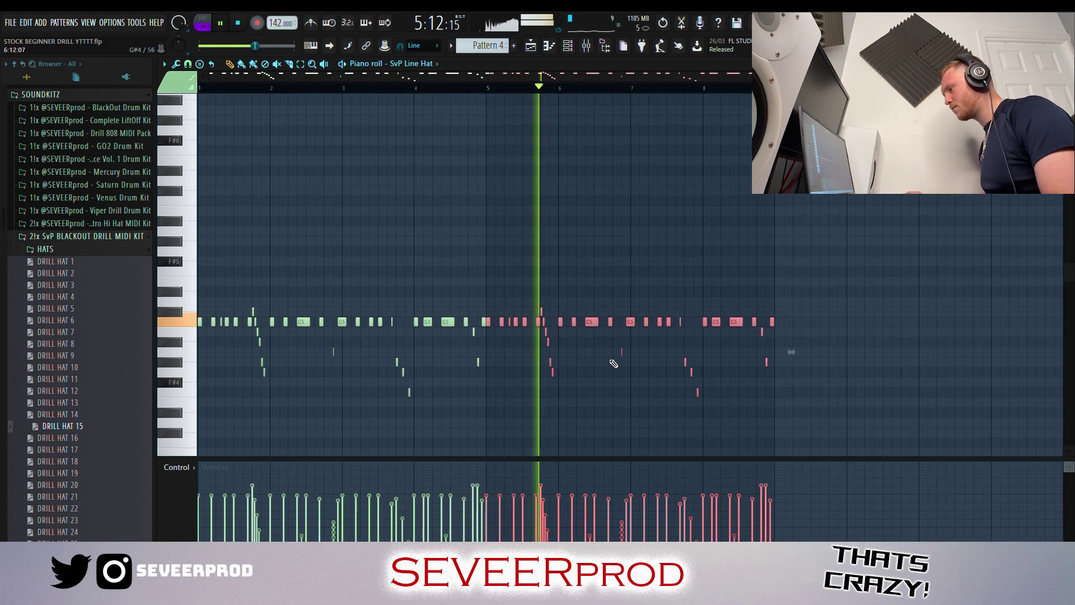
pyautogui.hotkey('ctrl', 'd')
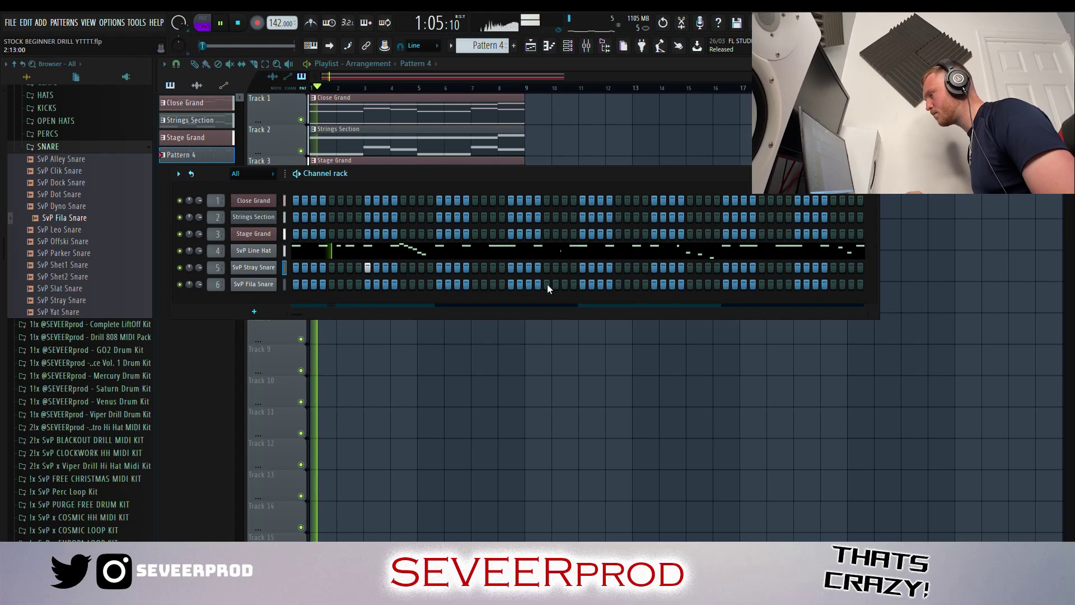
# Add an SvP Fila Snare hit on step 61, then set the SvP Stray Snare hits to full velocity and copy them into bars 5 to 8
pyautogui.click(833, 285)
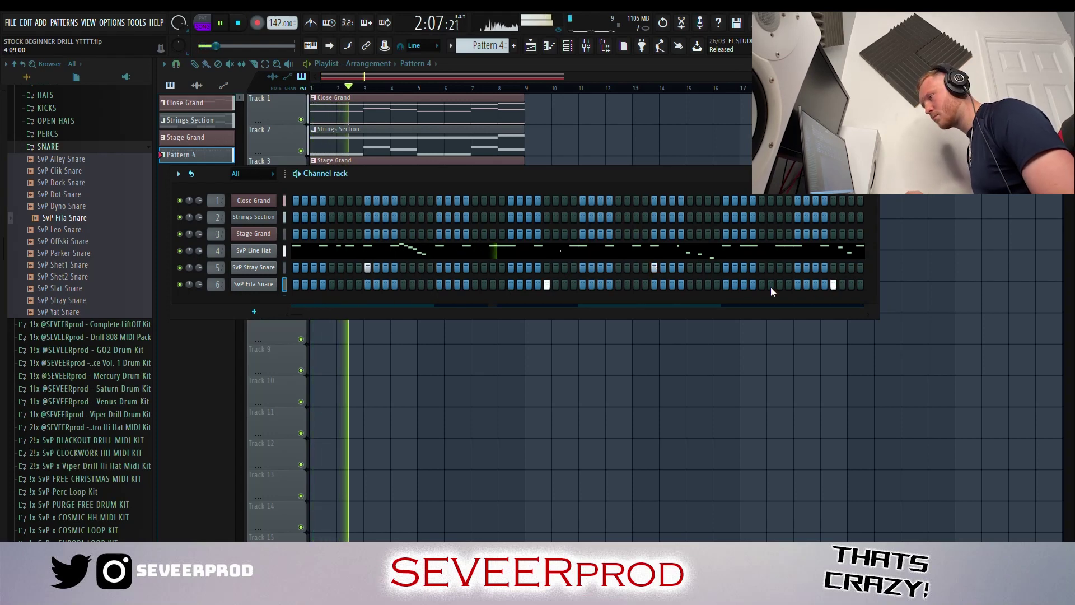
pyautogui.press('F7')
pyautogui.moveTo(227, 464); pyautogui.dragTo(392, 464)
pyautogui.moveTo(469, 350); pyautogui.dragTo(532, 330)
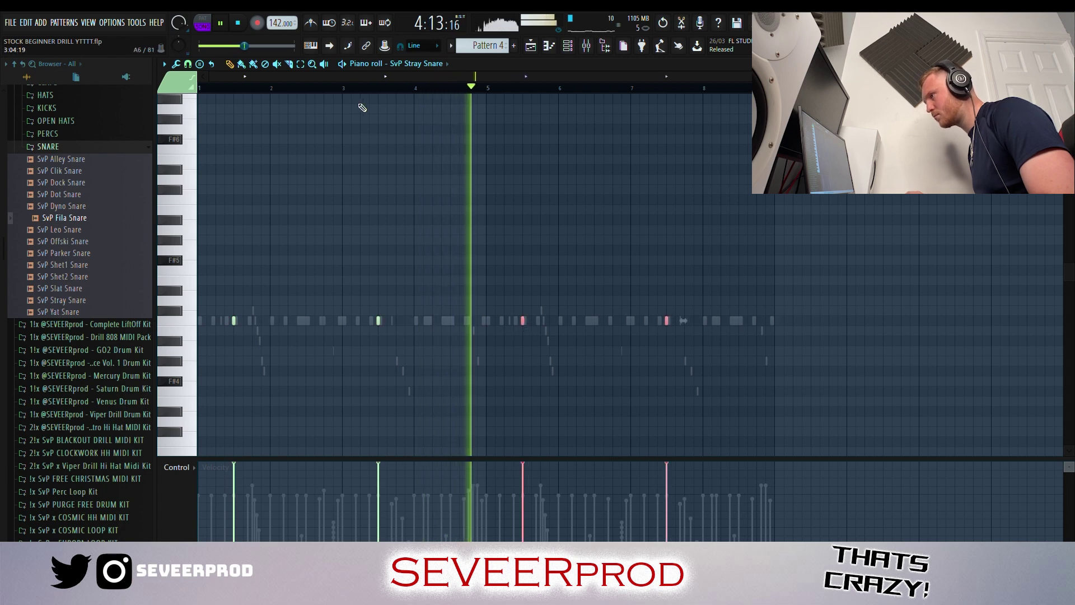
# Set the SvP Fila Snare hits to full velocity, copy them into bars 5 to 8, and collapse the SNARE folder
pyautogui.click(418, 66)
pyautogui.click(415, 149)
pyautogui.moveTo(657, 491); pyautogui.dragTo(149, 278)
pyautogui.moveTo(504, 334); pyautogui.dragTo(615, 323)
pyautogui.keyDown('ctrl'); pyautogui.click(600, 302); pyautogui.keyUp('ctrl')
pyautogui.click(108, 147)
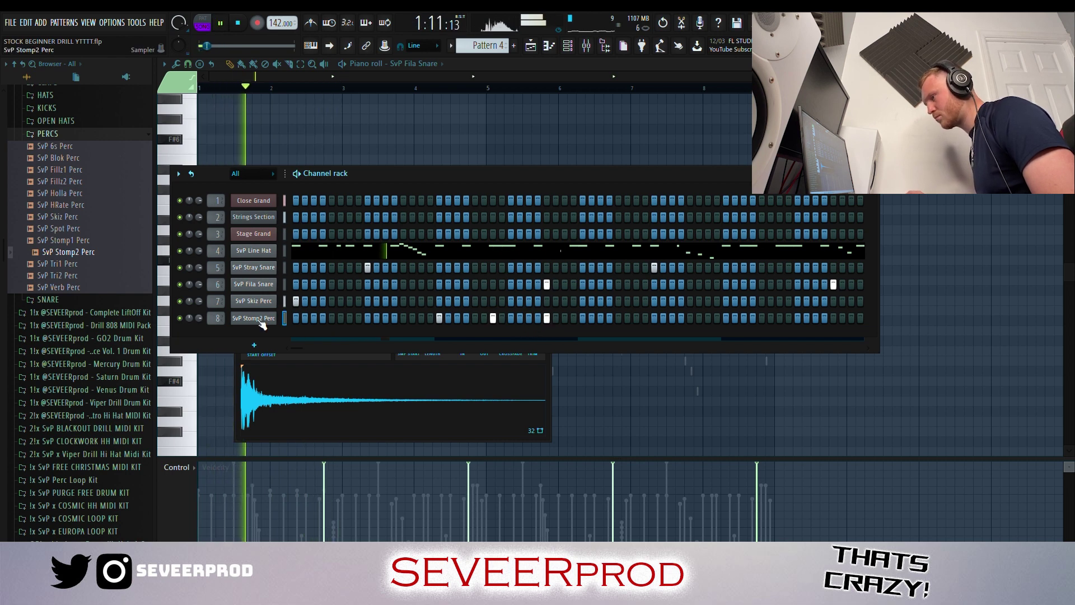
# Copy the three SvP Stomp2 Perc hits from bar 2 to bar 7 and bring back the channel rack
pyautogui.press('F7')
pyautogui.hotkey('ctrl', 'a')
pyautogui.moveTo(278, 323); pyautogui.dragTo(638, 322)
pyautogui.keyDown('ctrl'); pyautogui.click(621, 287); pyautogui.keyUp('ctrl')
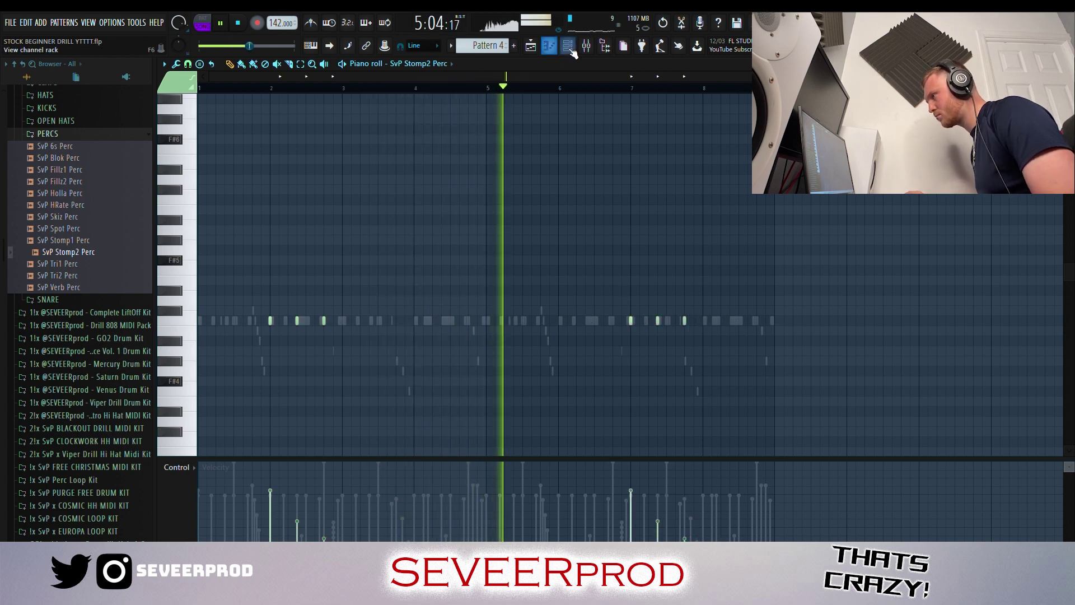
pyautogui.click(567, 46)
pyautogui.press('F5')
pyautogui.click(567, 46)
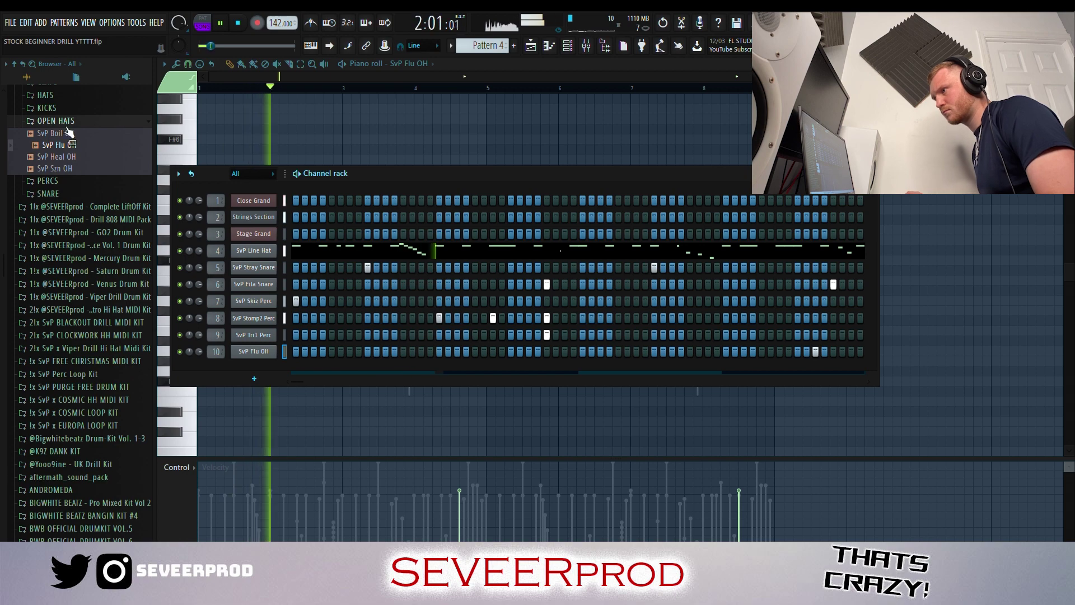
# Add SvP Dyno Snare from the BlackOut Drum Kit's SNARE folder as a new channel and place hits on steps 47 and 51
pyautogui.click(64, 121)
pyautogui.scroll(3, 60, 140)
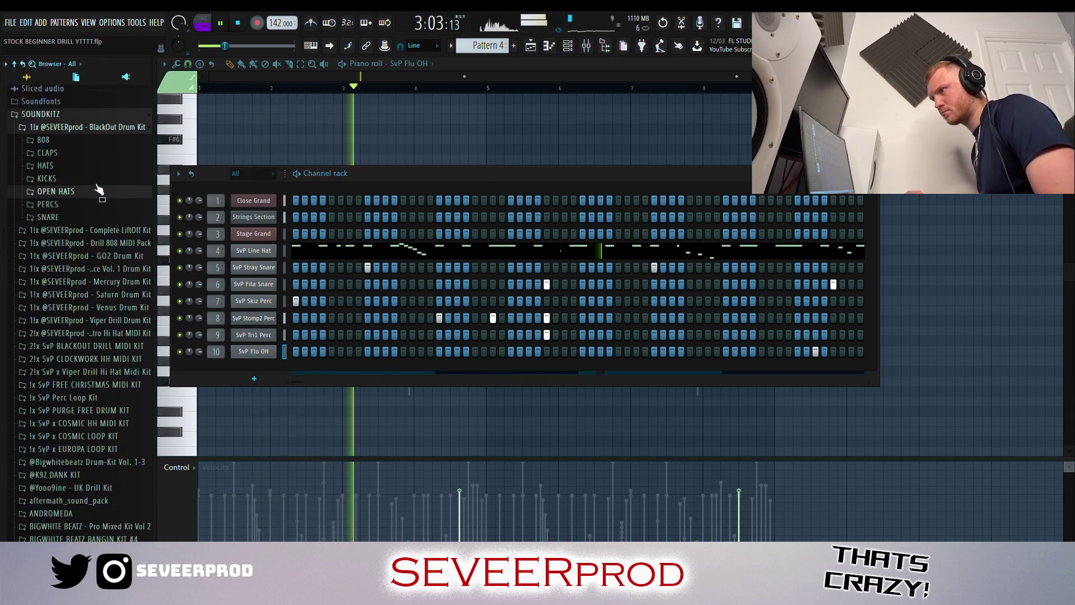
pyautogui.click(48, 204)
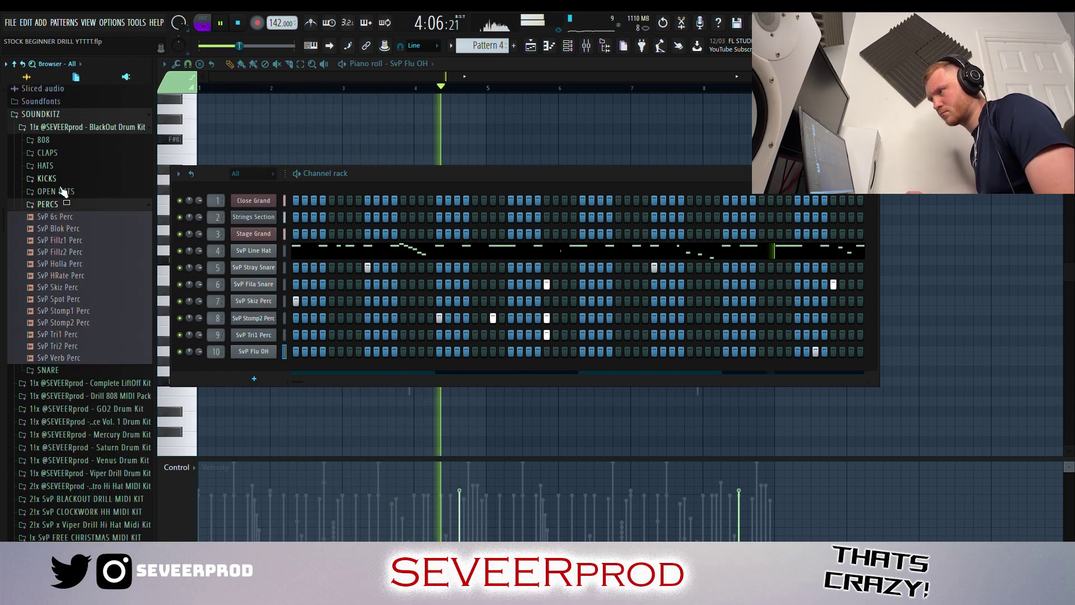
pyautogui.click(65, 204)
pyautogui.click(49, 216)
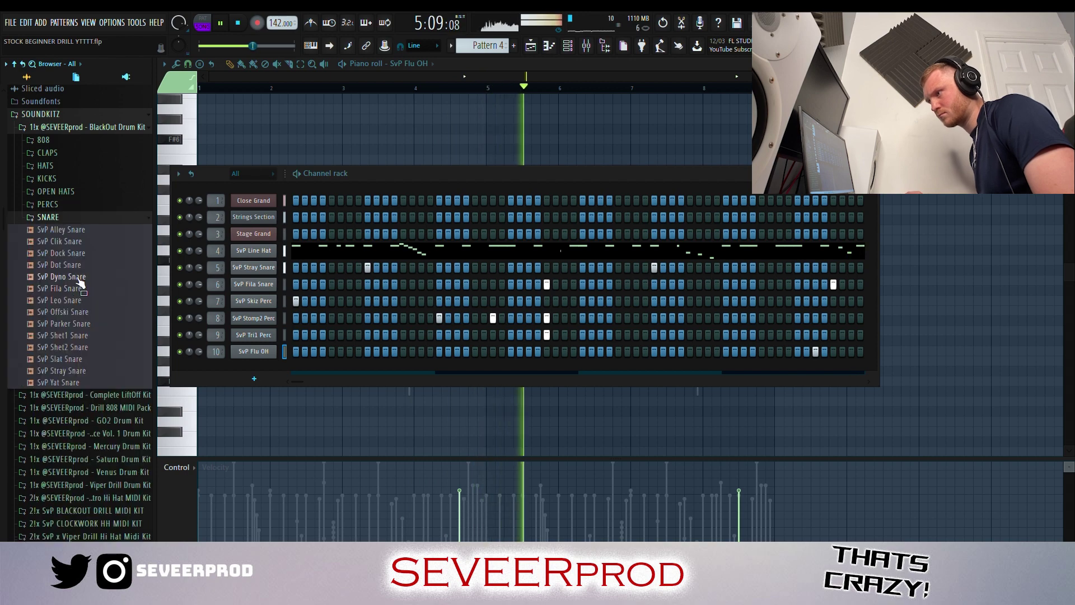
pyautogui.moveTo(99, 290); pyautogui.dragTo(348, 371)
pyautogui.click(267, 377)
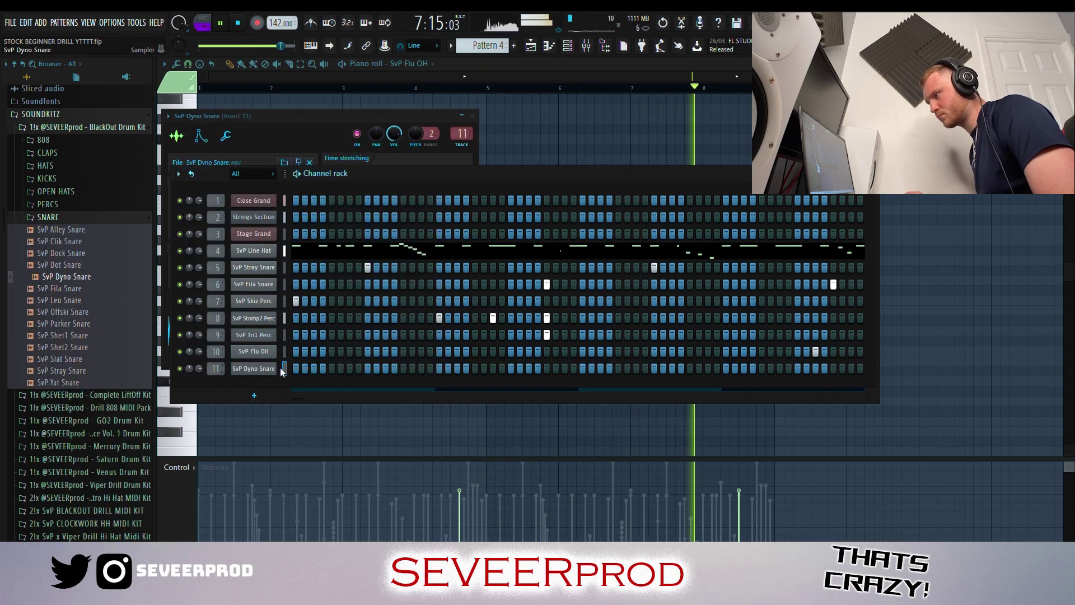
pyautogui.click(709, 368)
pyautogui.click(743, 369)
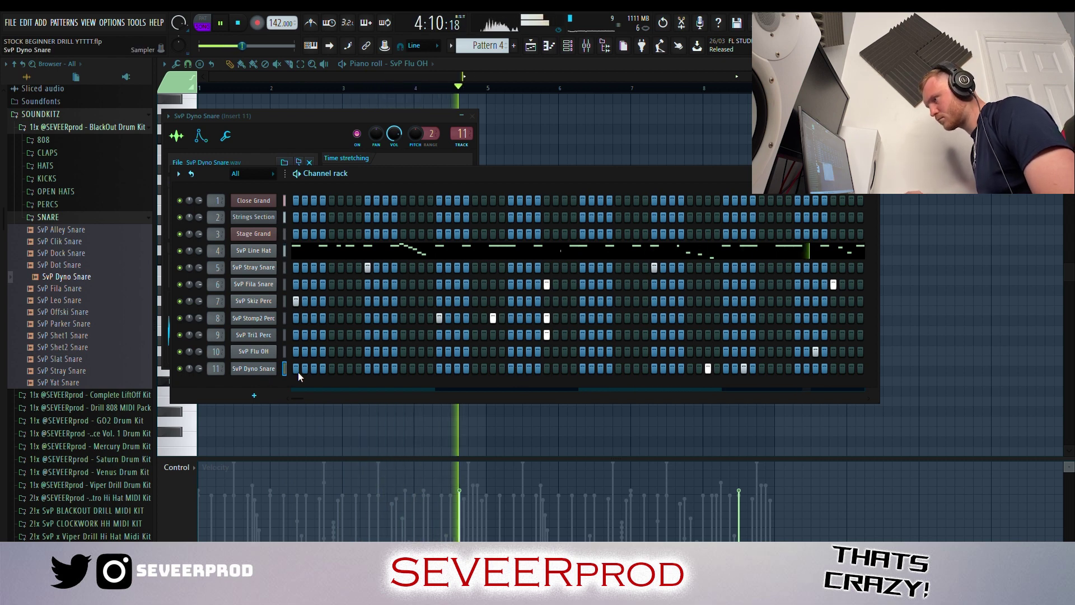
# Raise the velocity of the SvP Dyno Snare hits and copy them into bars 5 to 8
pyautogui.press('F7')
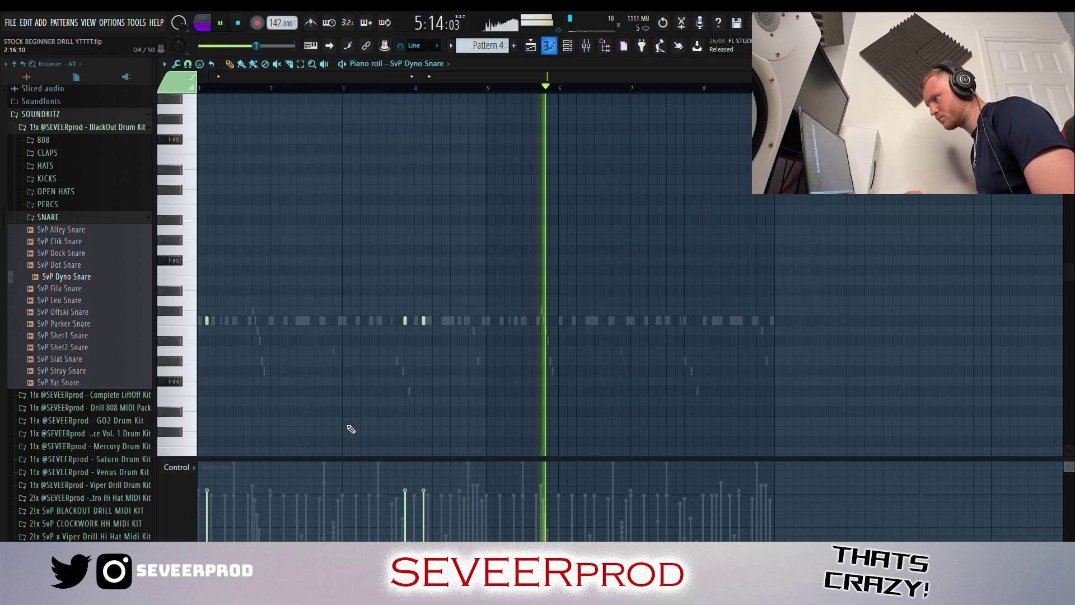
pyautogui.moveTo(434, 481); pyautogui.dragTo(203, 479)
pyautogui.hotkey('ctrl', 'a')
pyautogui.moveTo(214, 331); pyautogui.dragTo(502, 330)
pyautogui.scroll(2, 638, 296)
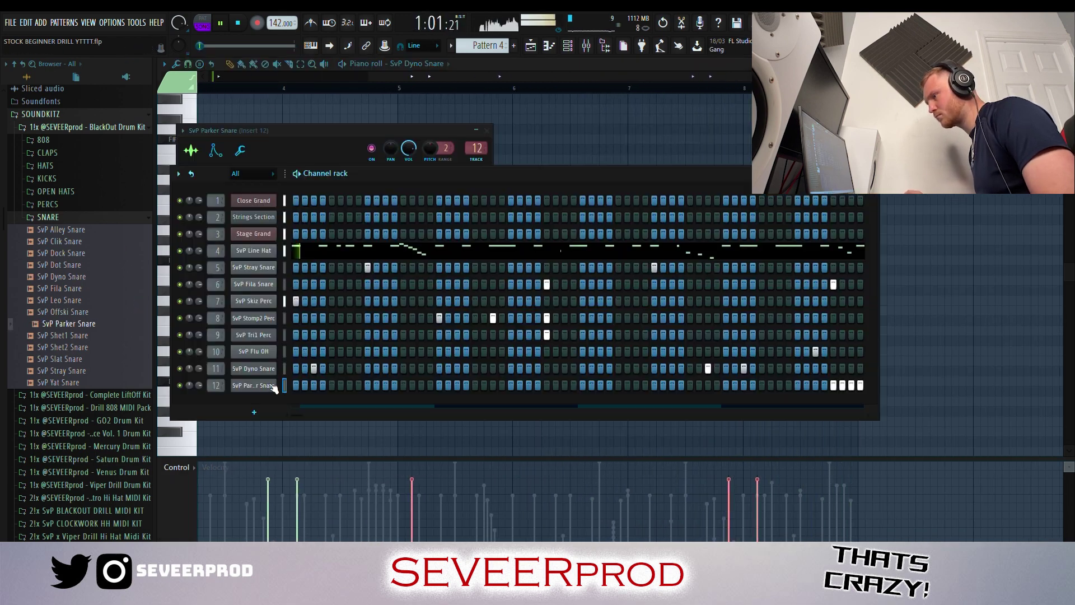
# Vary the velocities of the four-hit SvP Parker Snare roll at the end of bar 4, starting softer
pyautogui.press('F6')
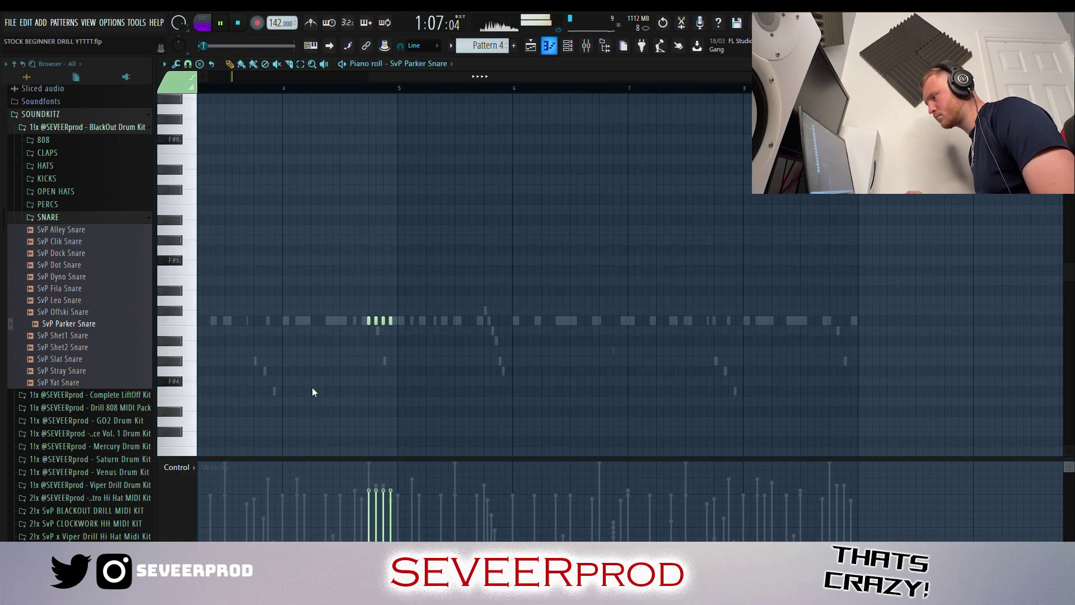
pyautogui.scroll(3, 376, 359)
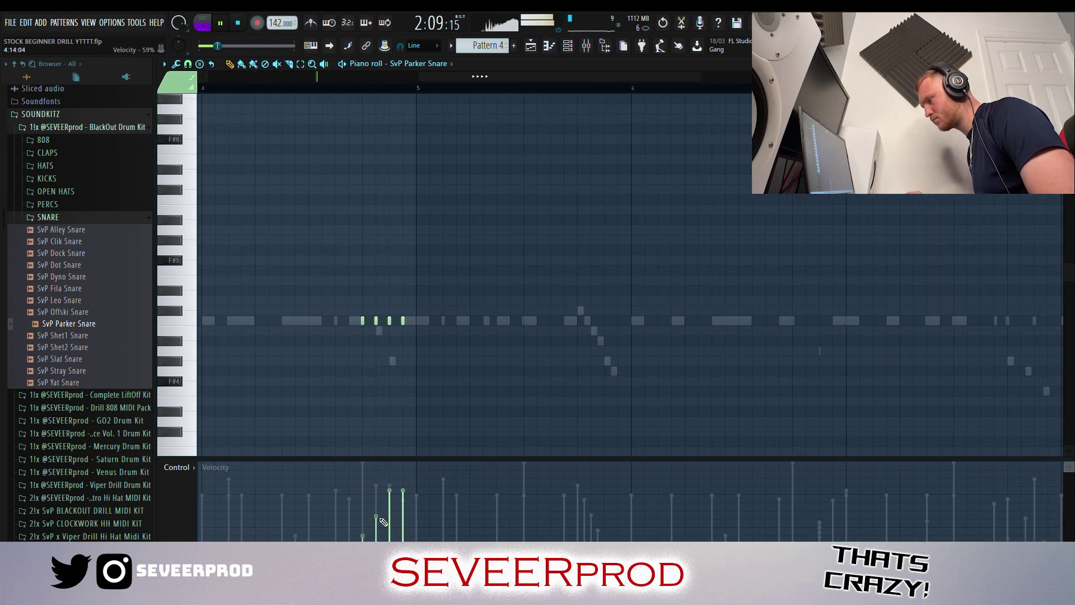
pyautogui.scroll(-4, 429, 335)
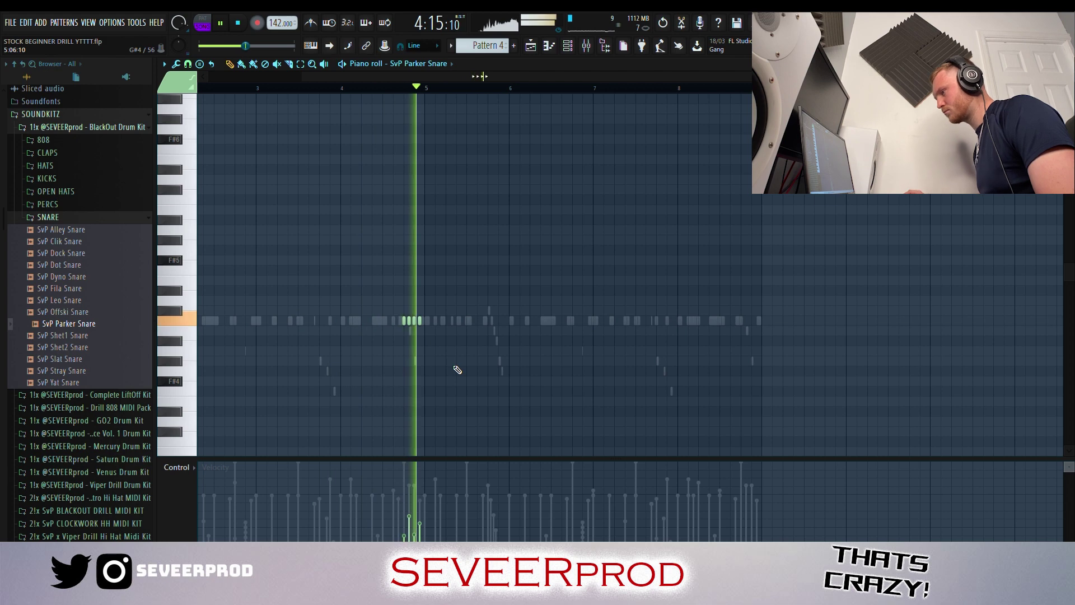
# Add an E5 hit and a fast four-hit D5 roll on SvP Parker Snare near the end of bar 8, and collapse the SNARE folder
pyautogui.scroll(4, 780, 324)
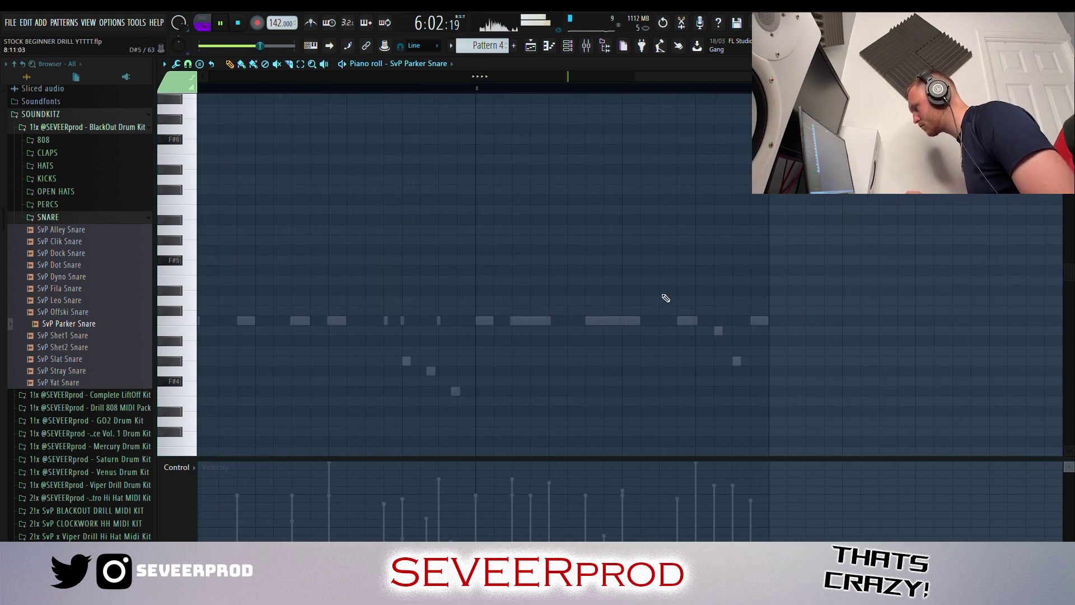
pyautogui.scroll(1, 665, 287)
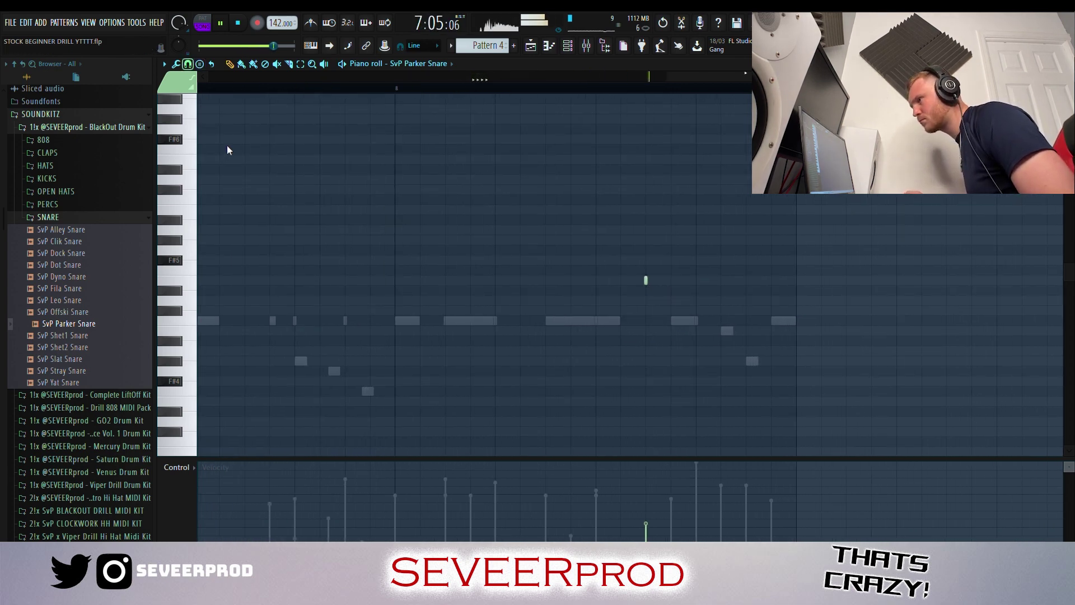
pyautogui.scroll(2, 683, 294)
pyautogui.click(706, 301)
pyautogui.click(713, 301)
pyautogui.click(720, 302)
pyautogui.click(732, 302)
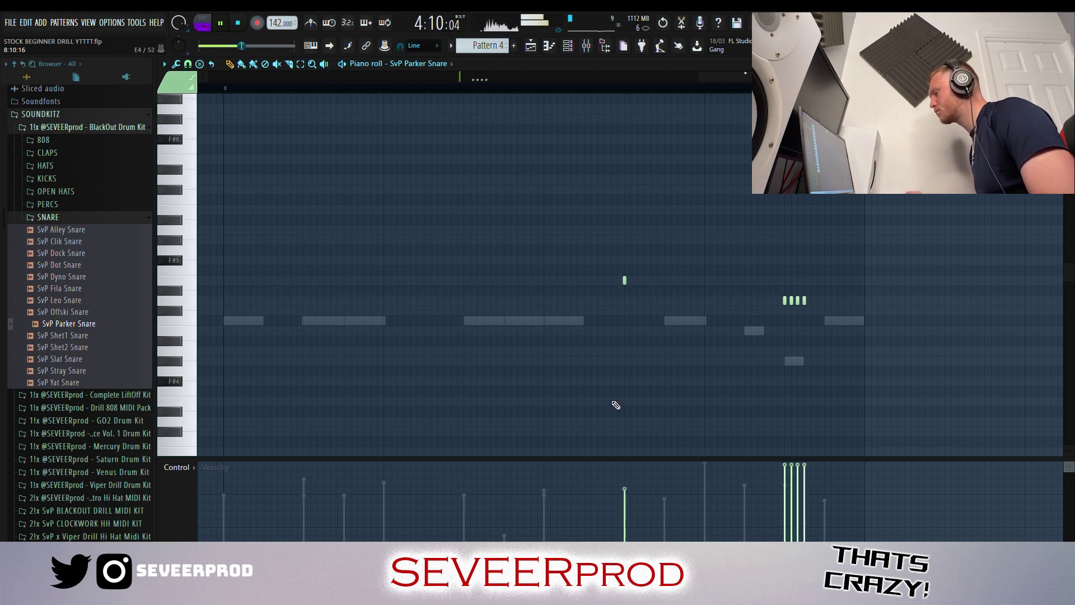
pyautogui.scroll(-3, 616, 405)
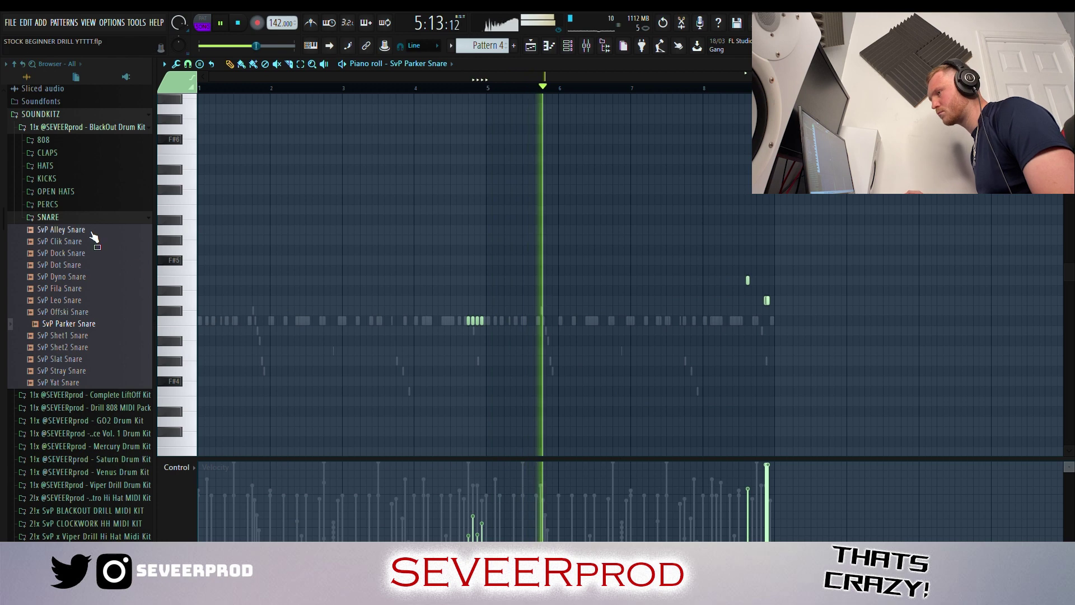
pyautogui.click(77, 219)
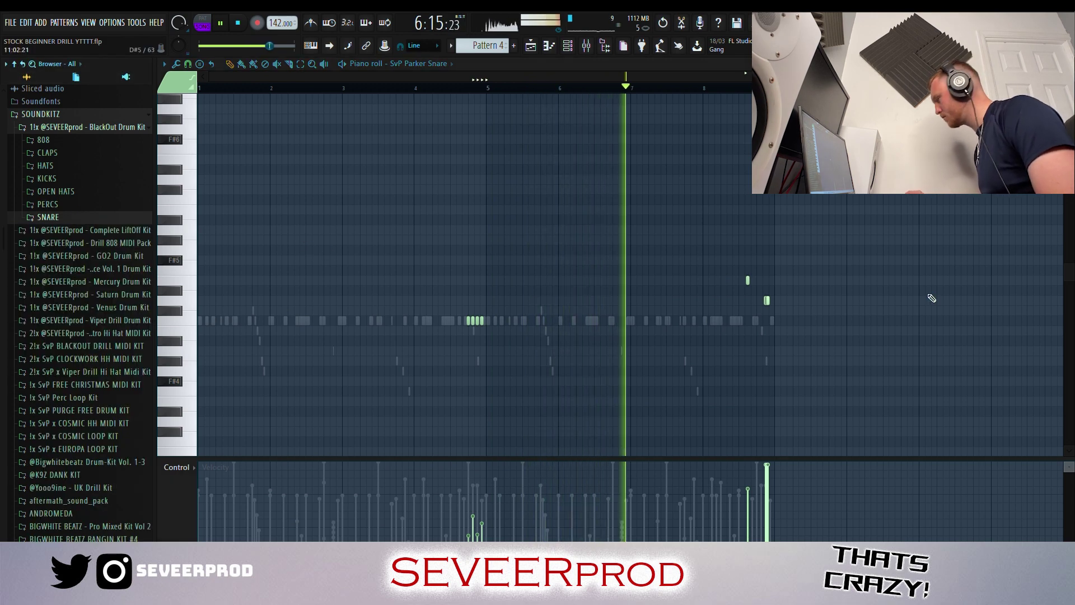